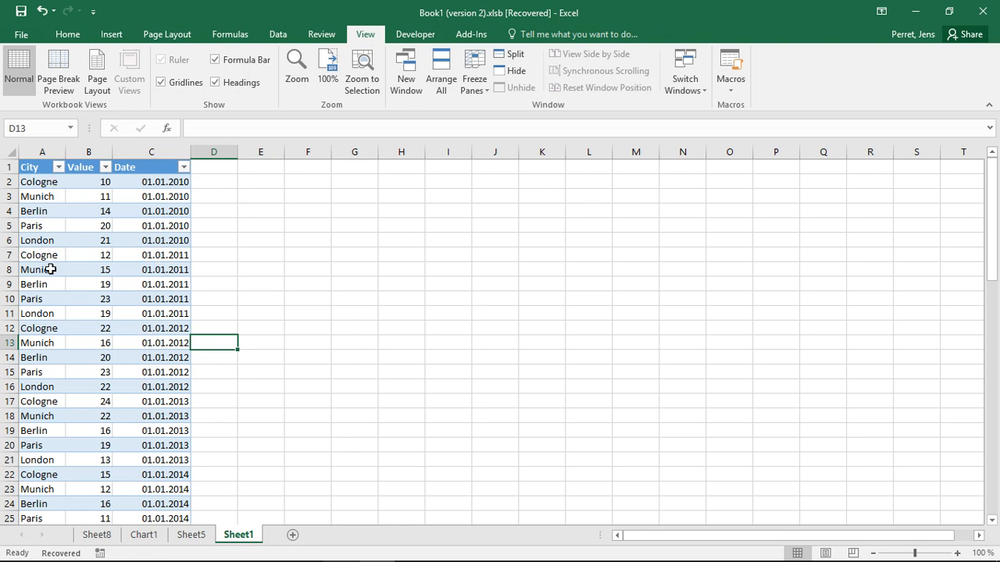
# - Examine the city entries and their values and dates in the table on Sheet1
pyautogui.click(189, 275)
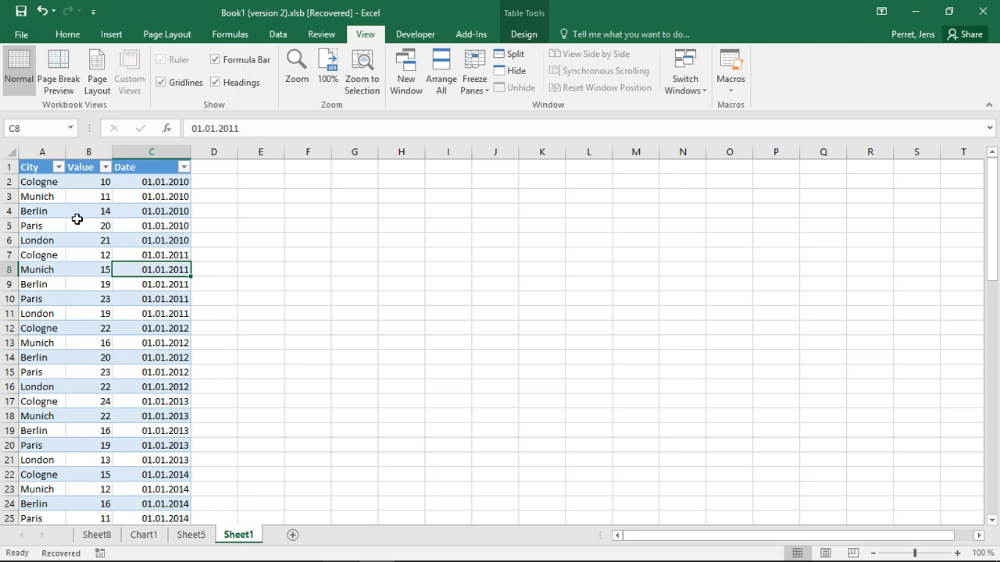
pyautogui.click(39, 230)
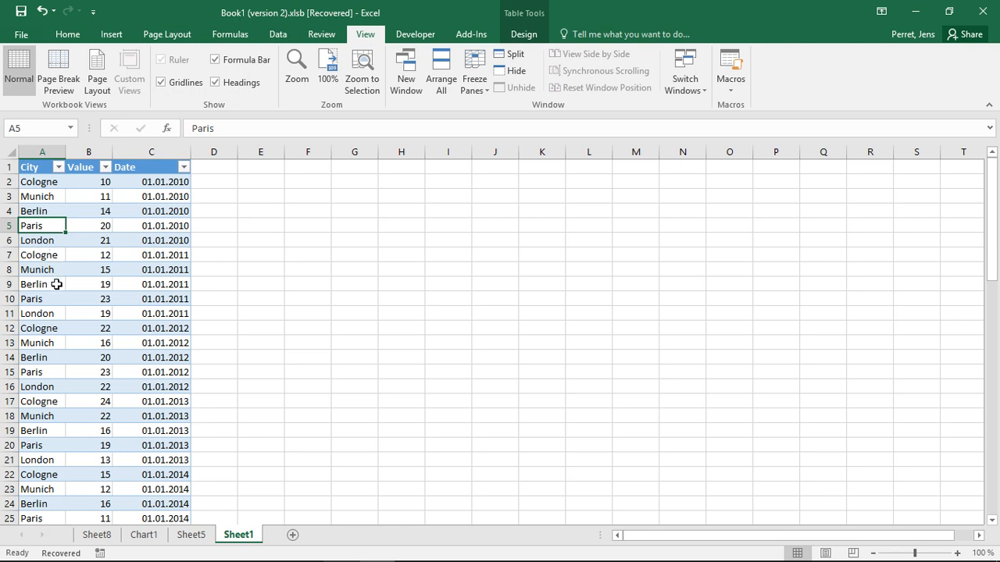
pyautogui.click(44, 197)
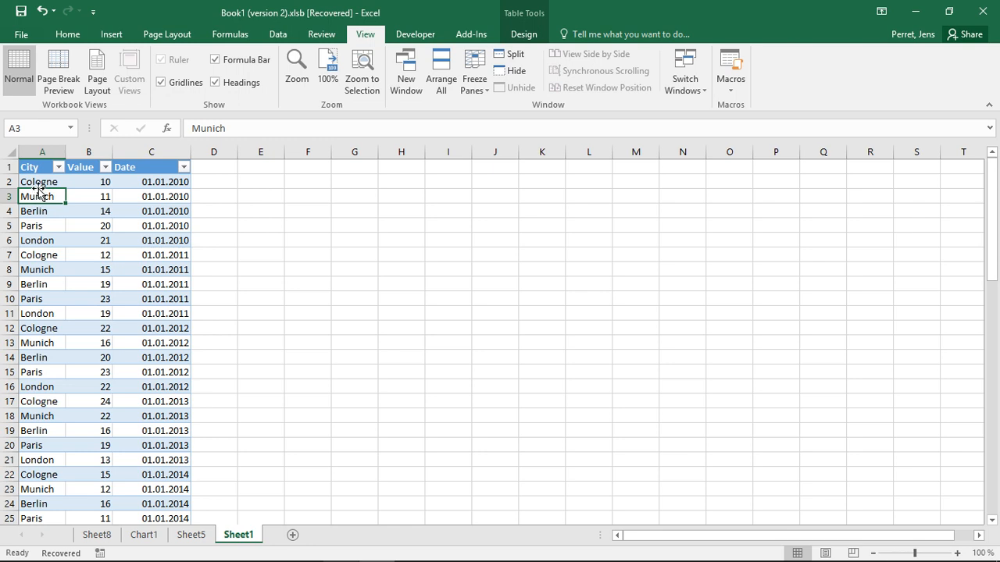
pyautogui.click(39, 189)
pyautogui.click(37, 185)
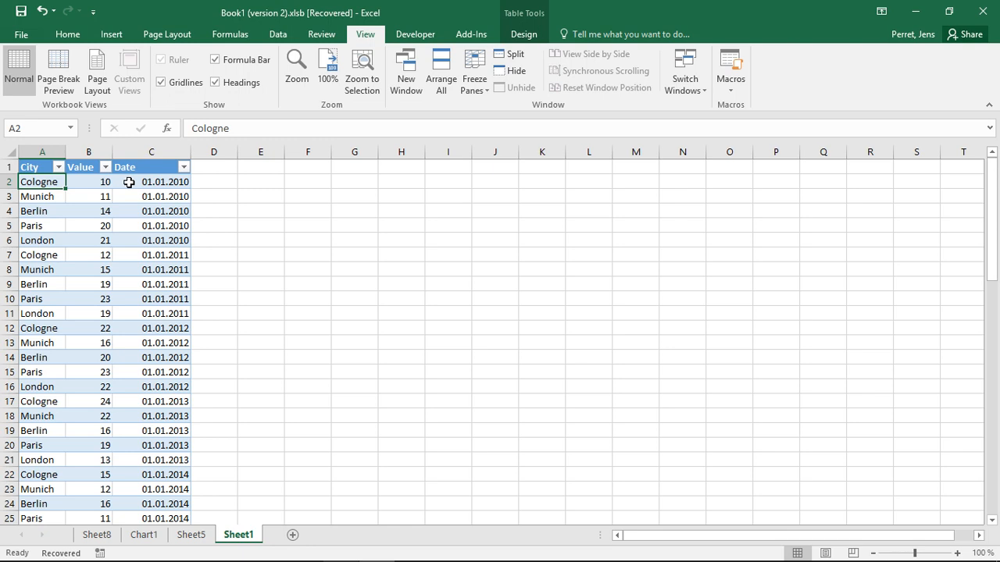
# - Check the number format applied to the entries in the Date column without changing it
pyautogui.moveTo(129, 182); pyautogui.dragTo(137, 372)
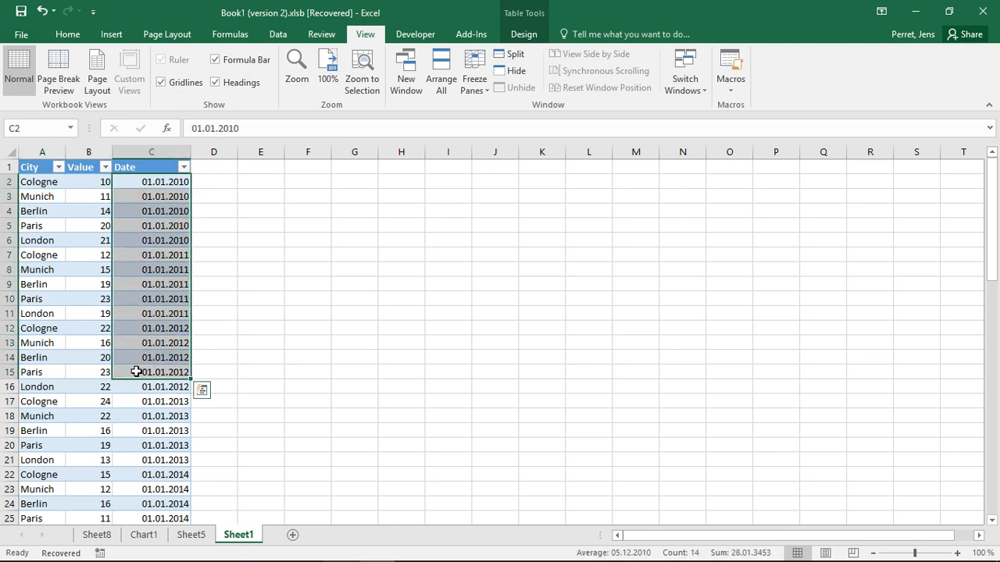
pyautogui.doubleClick(150, 357)
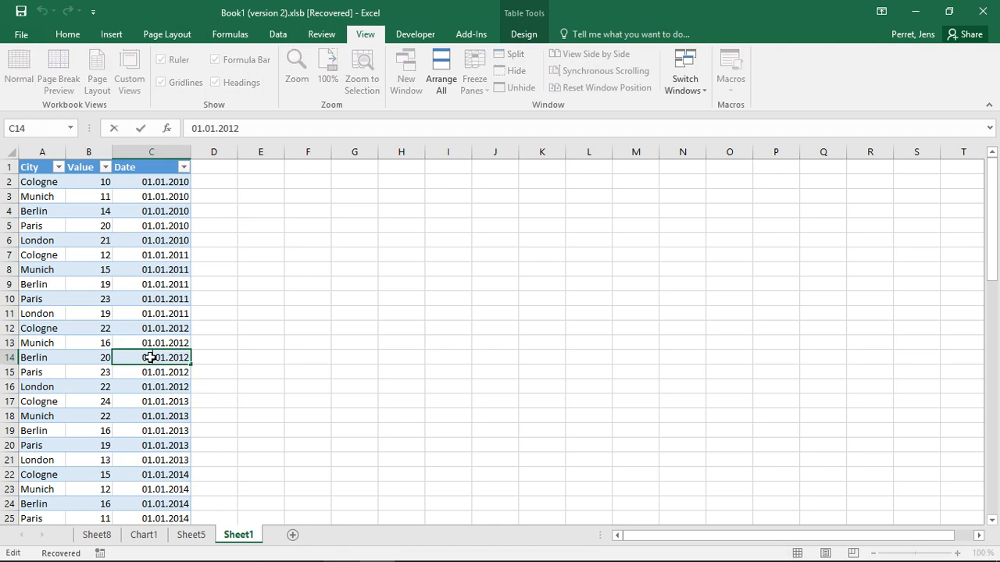
pyautogui.click(150, 299)
pyautogui.rightClick(150, 299)
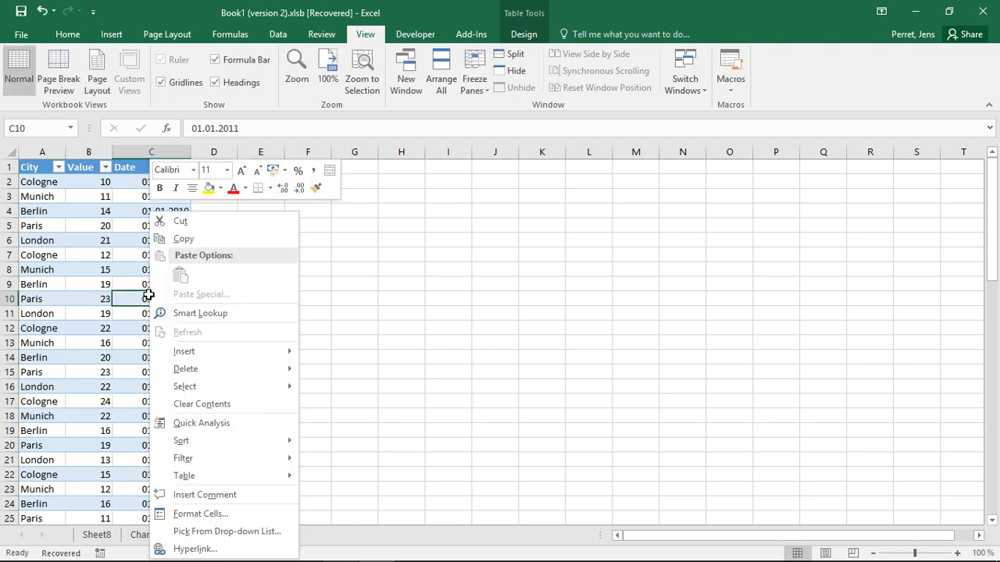
pyautogui.click(215, 508)
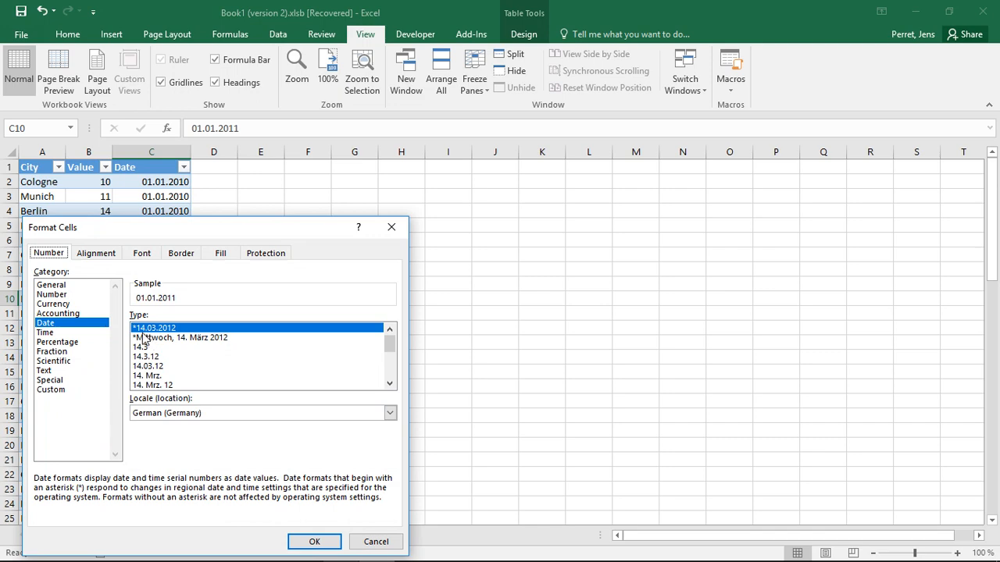
pyautogui.click(392, 227)
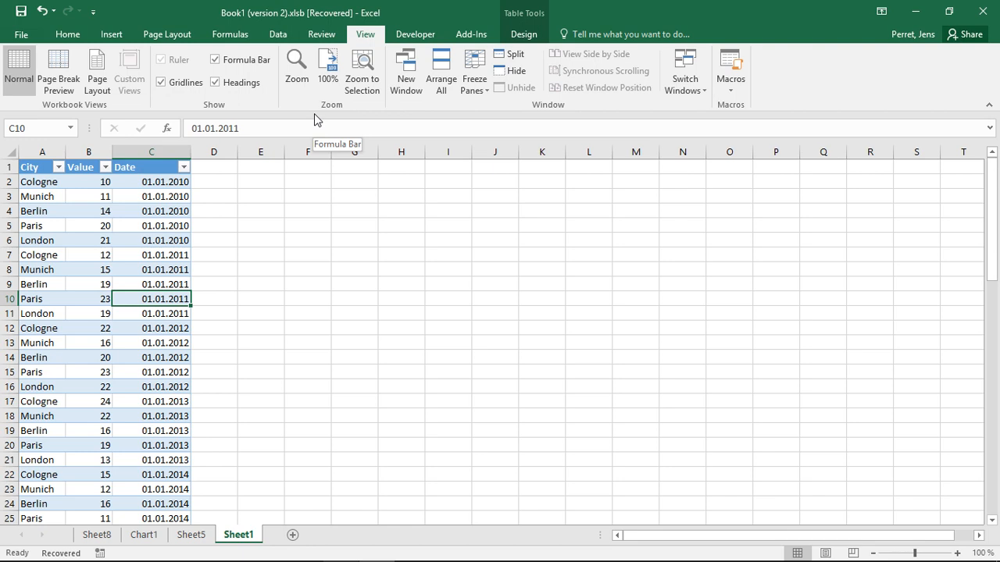
# - Launch a 3D Maps tour from the City, Value and Date table and close the floating field list
pyautogui.click(162, 184)
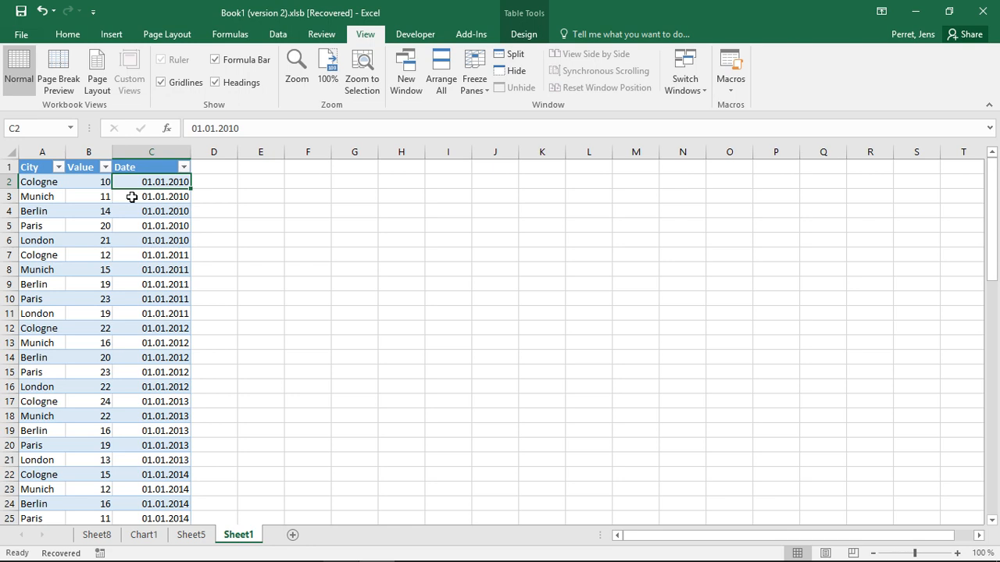
pyautogui.click(110, 33)
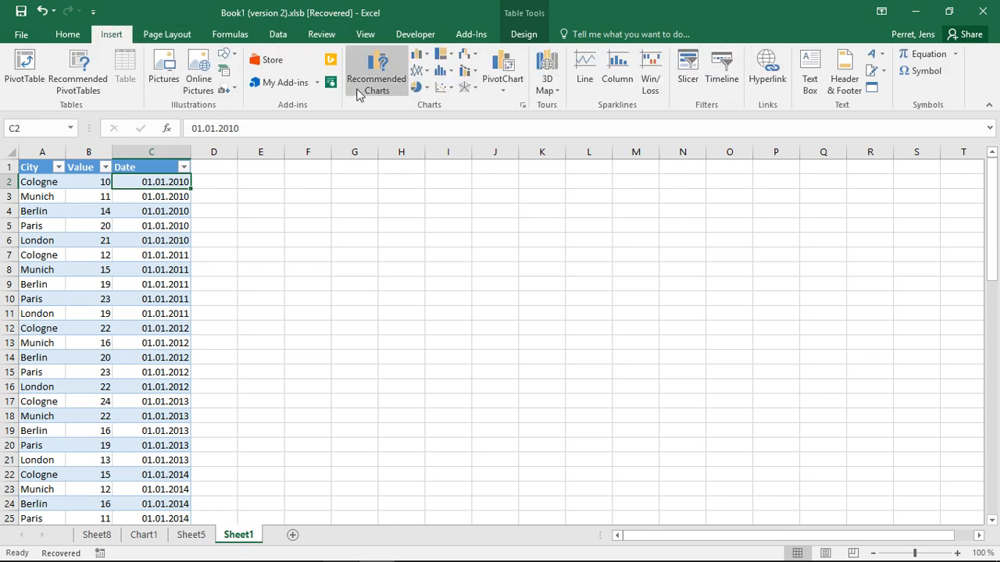
pyautogui.click(546, 64)
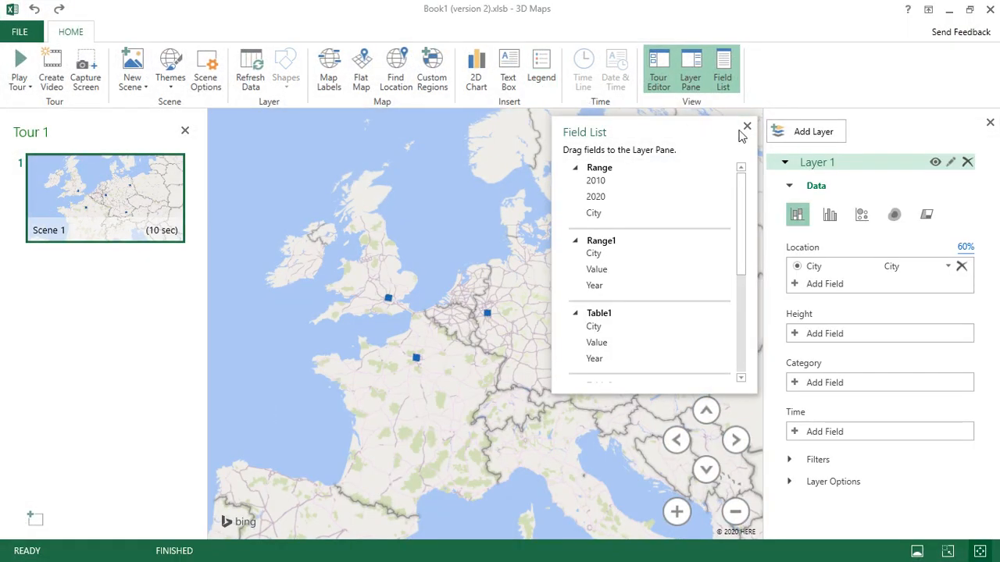
pyautogui.click(747, 126)
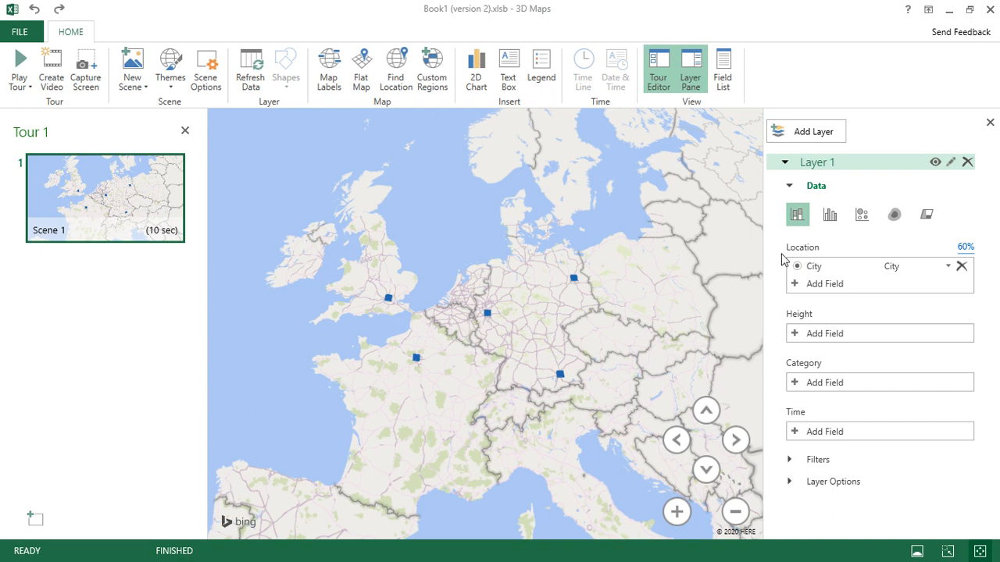
pyautogui.moveTo(573, 280)
pyautogui.moveTo(491, 310)
# - Add the Value field as the column height of Layer 1 and delete the layer's legend
pyautogui.click(840, 335)
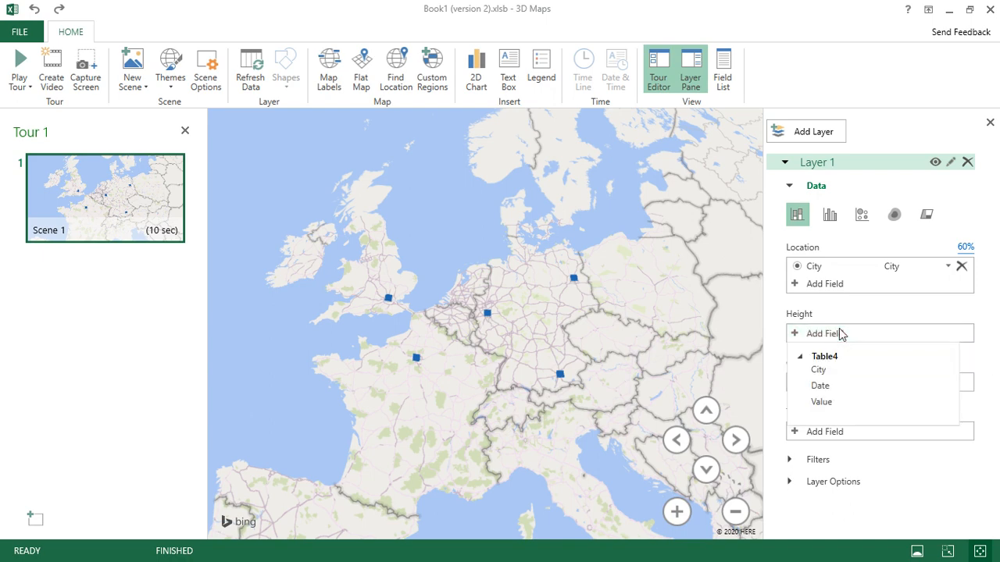
pyautogui.click(815, 402)
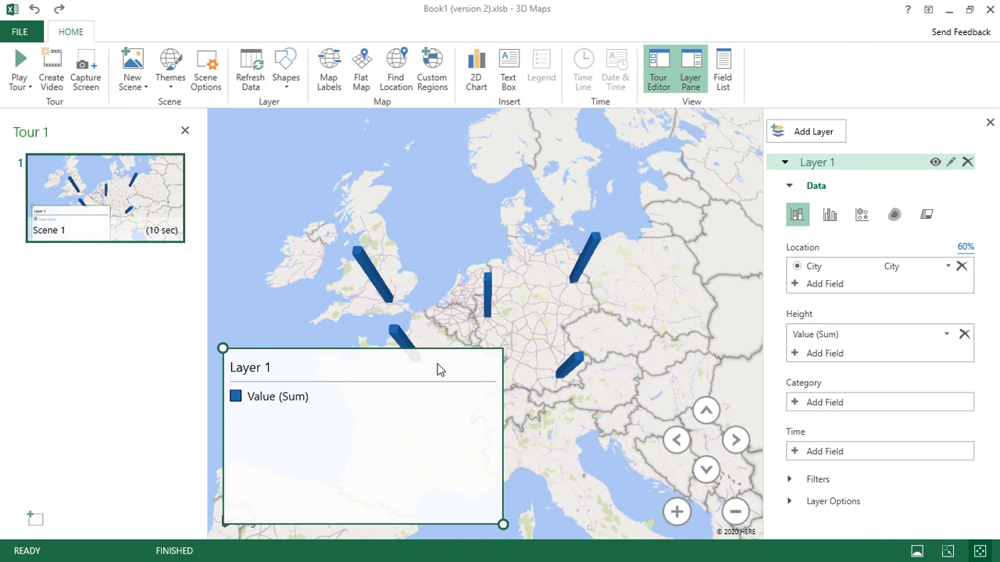
pyautogui.press('Delete')
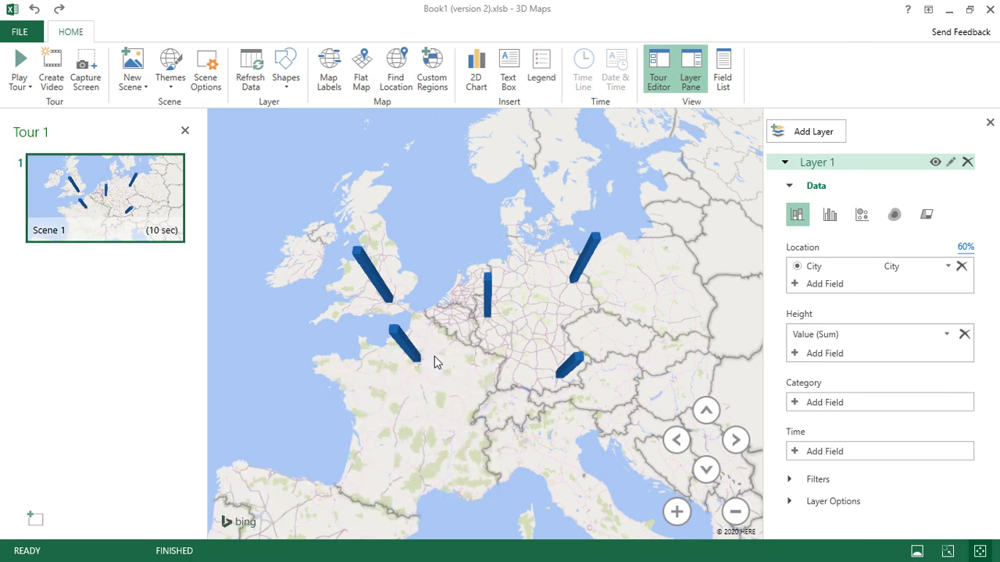
# - Add the Date field as the time dimension of Layer 1 and play the timeline
pyautogui.click(817, 453)
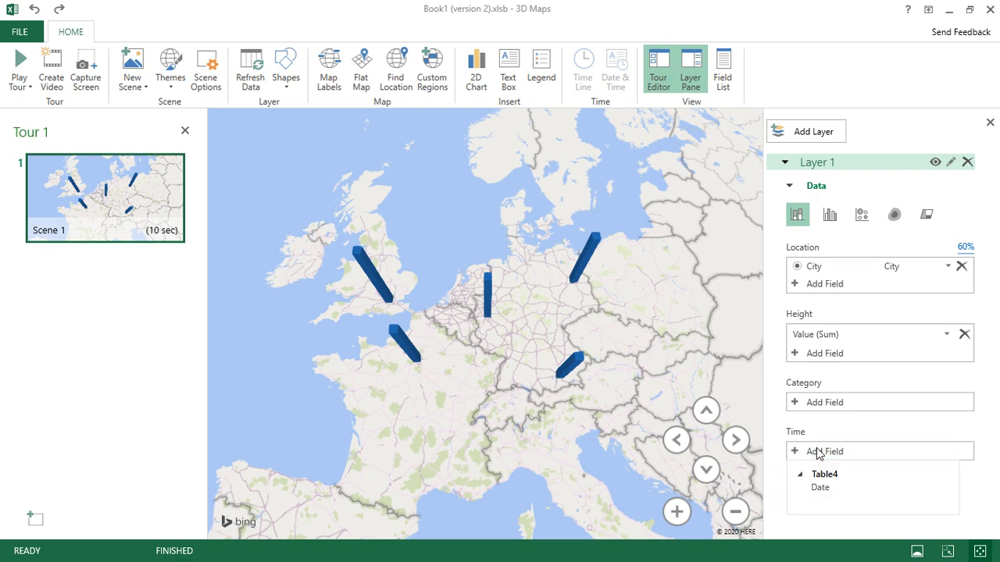
pyautogui.click(820, 487)
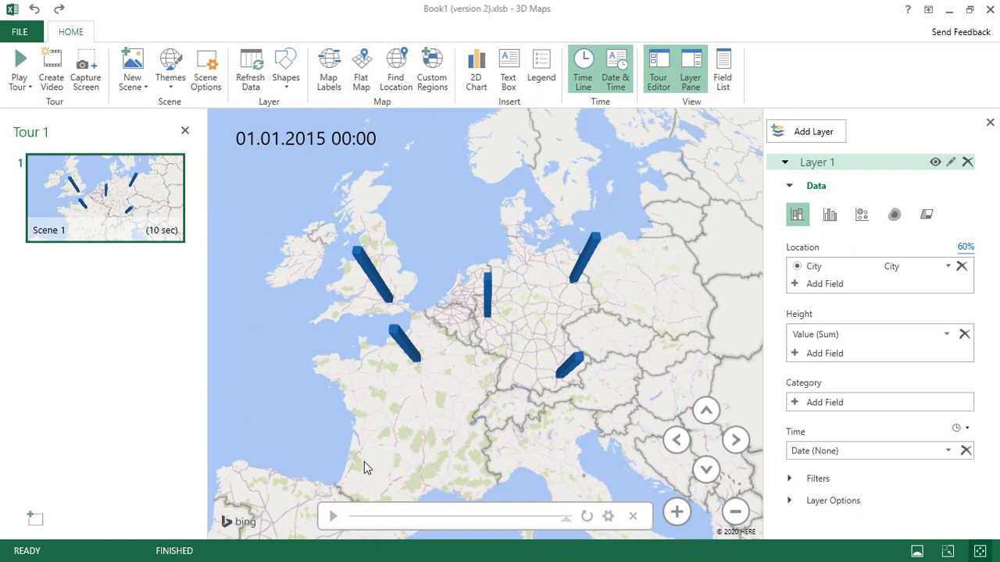
pyautogui.click(333, 517)
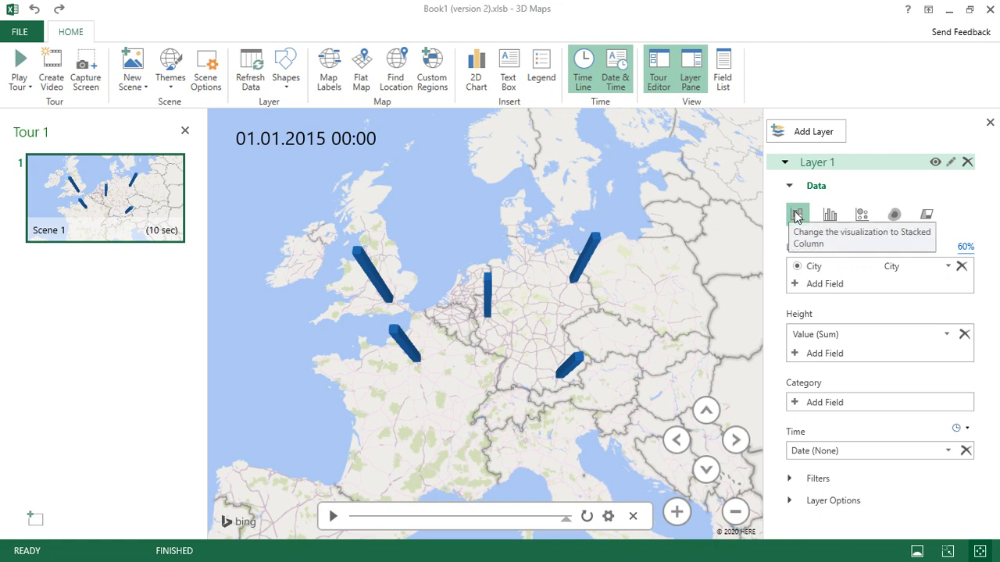
# - Try the bubble and heat map visualizations for Layer 1 and play the timeline with the heat map
pyautogui.click(858, 214)
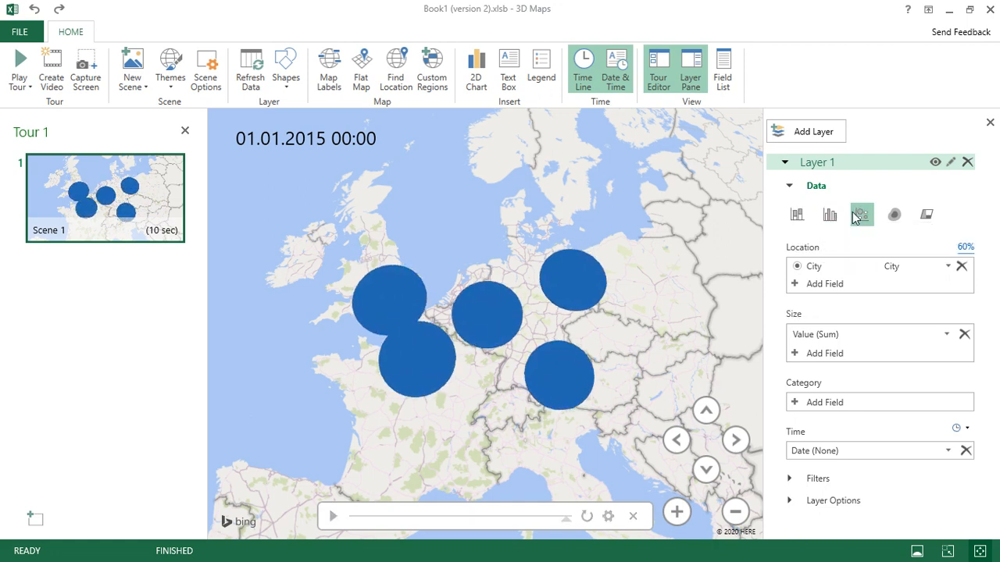
pyautogui.click(894, 216)
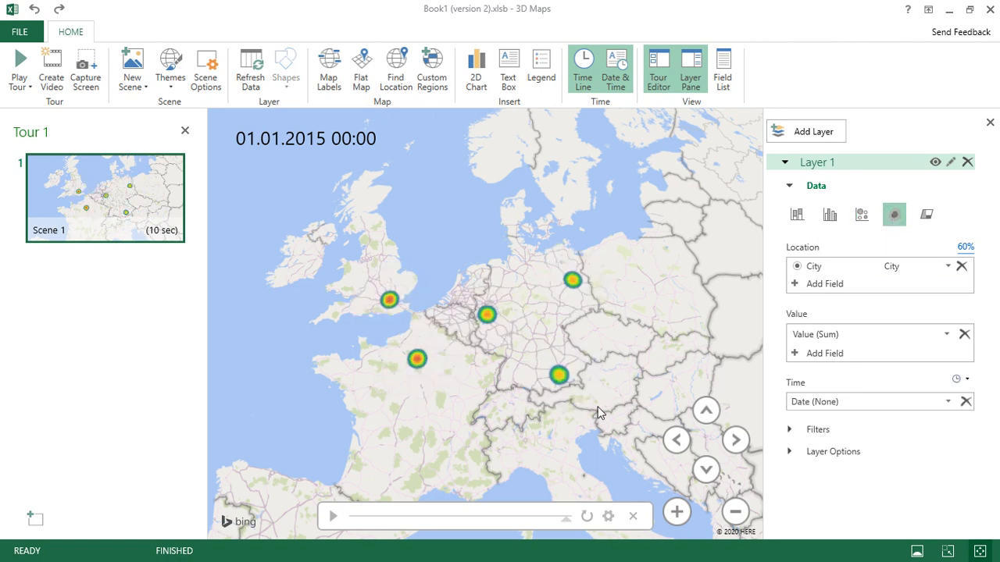
pyautogui.click(333, 517)
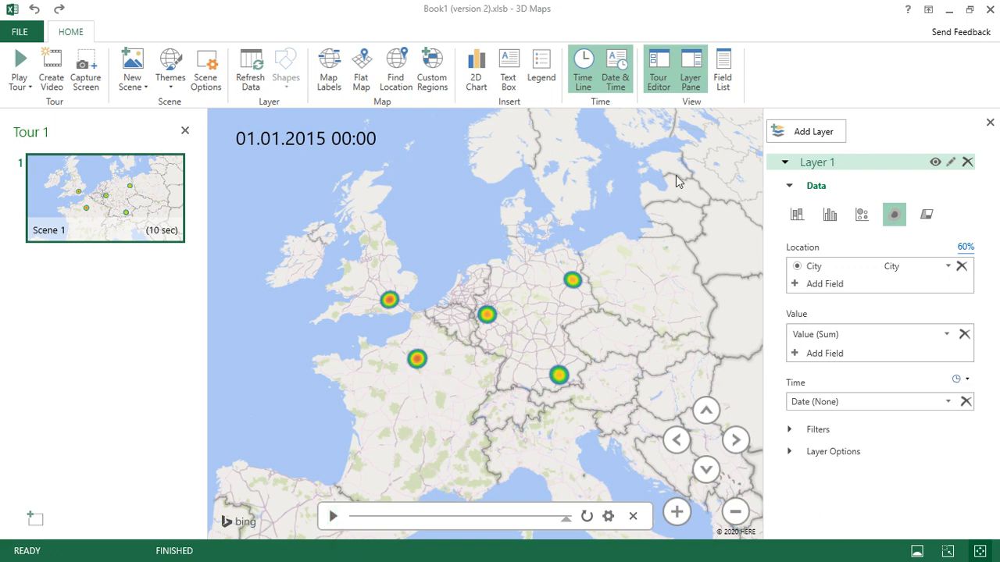
# - Change the Layer 1 visualization to bubbles, then play the timeline and pause it in early 2014
pyautogui.click(860, 215)
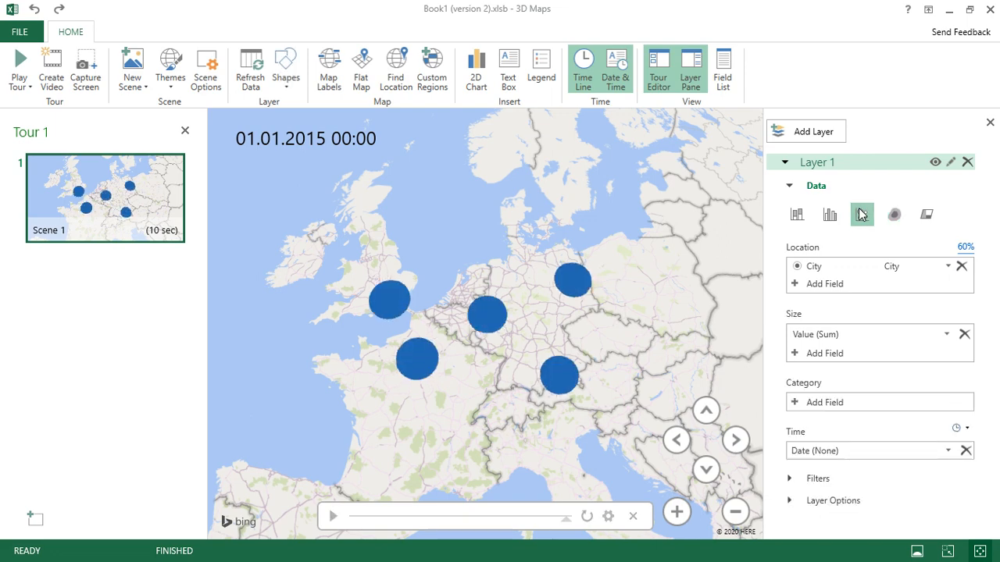
pyautogui.click(332, 517)
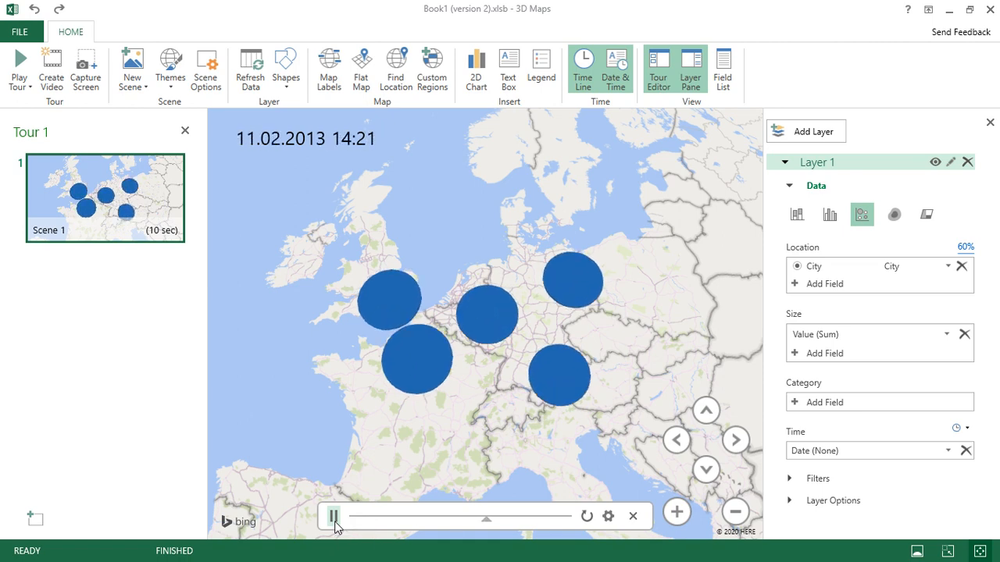
pyautogui.click(333, 521)
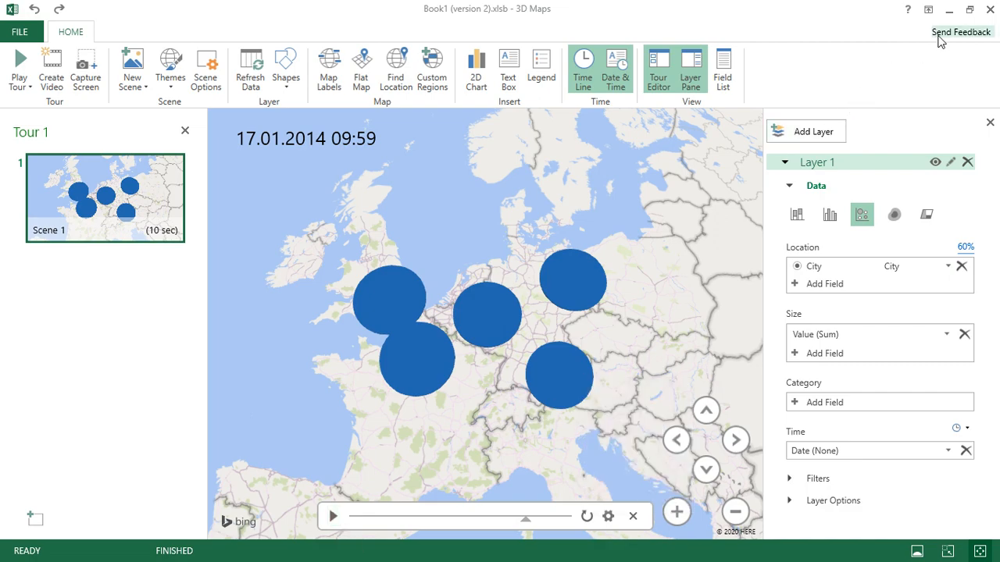
# - Return to the Excel worksheet and examine the Cologne values in the Value column from 2010 through 2015
pyautogui.click(948, 10)
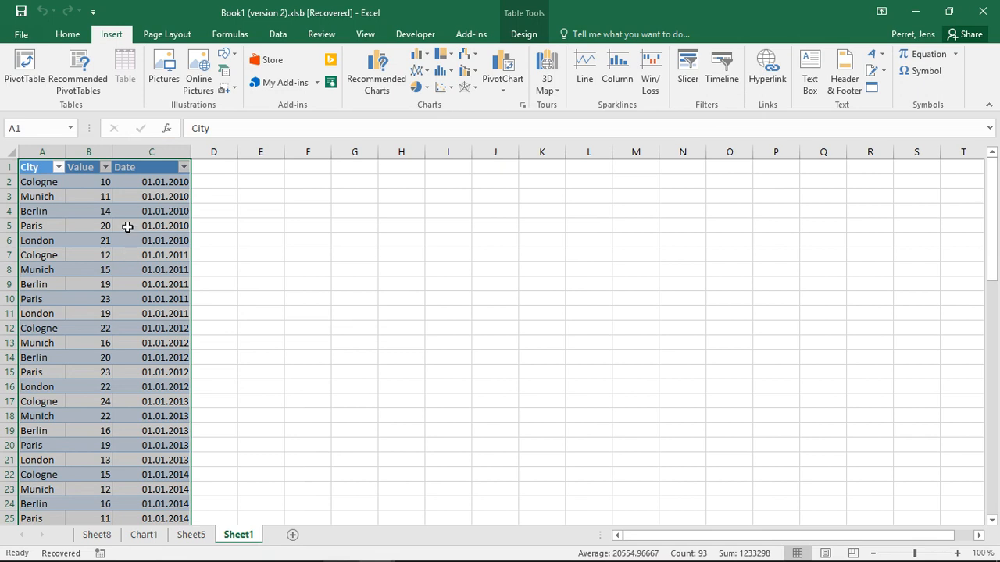
pyautogui.click(102, 185)
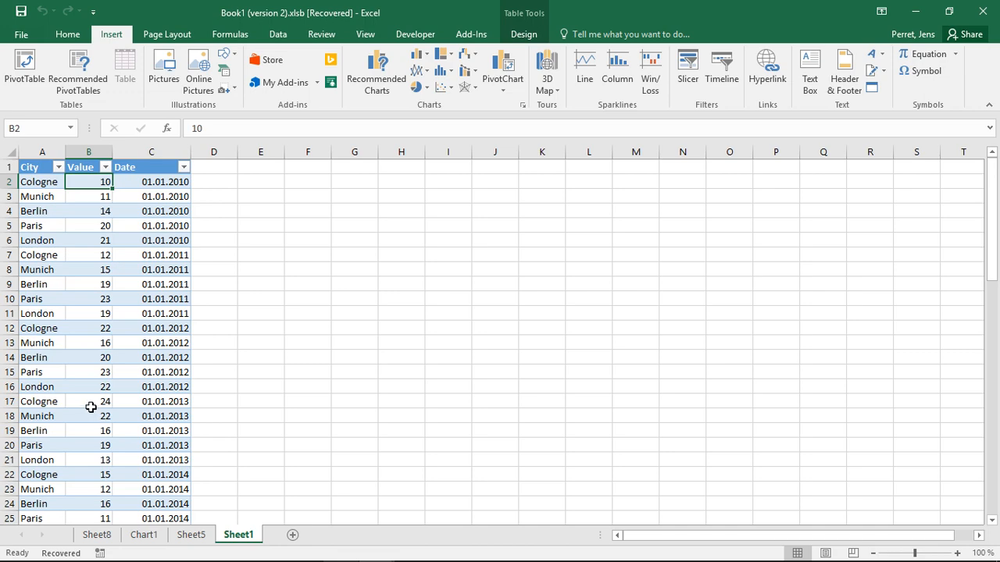
pyautogui.click(100, 474)
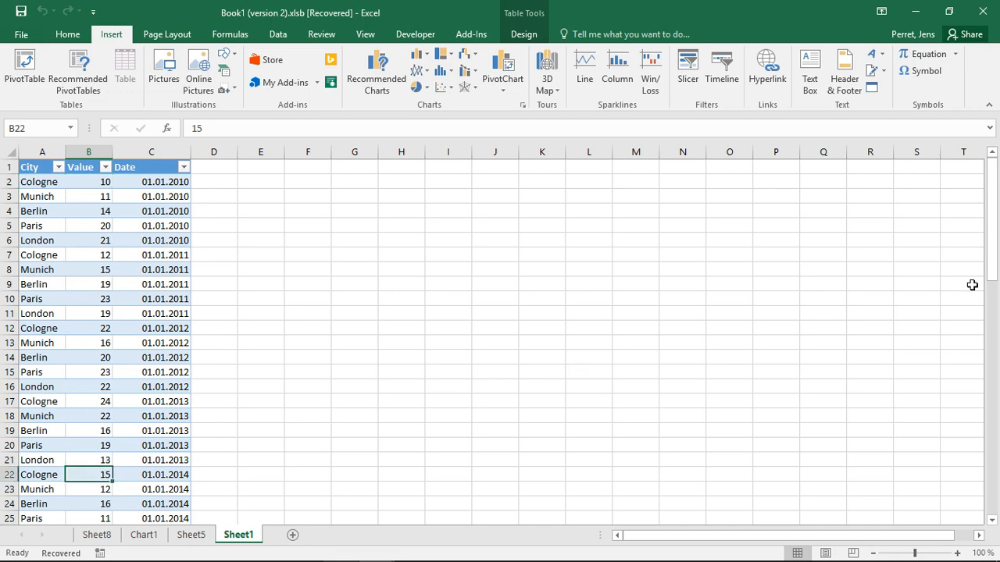
pyautogui.moveTo(990, 263); pyautogui.dragTo(989, 309)
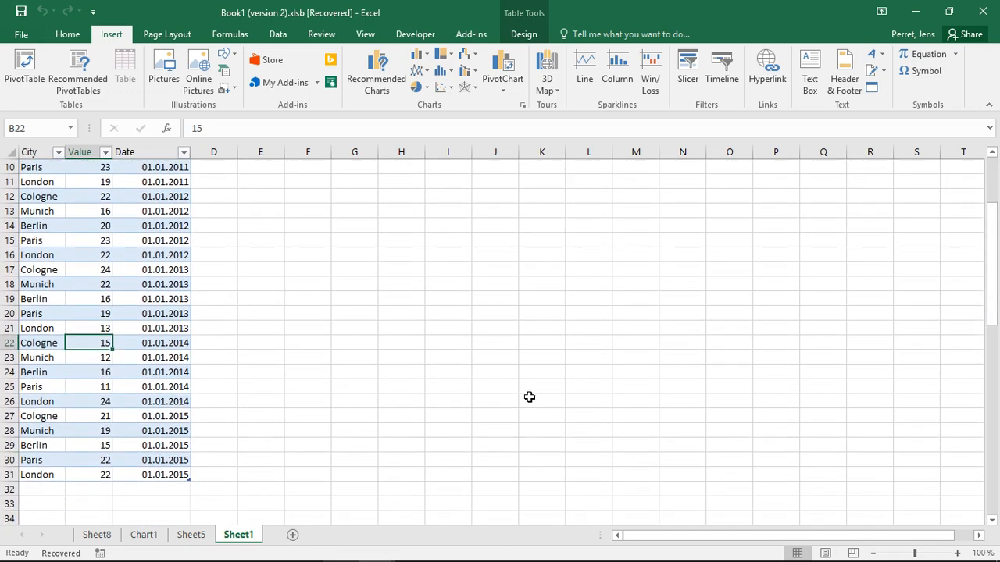
pyautogui.click(82, 419)
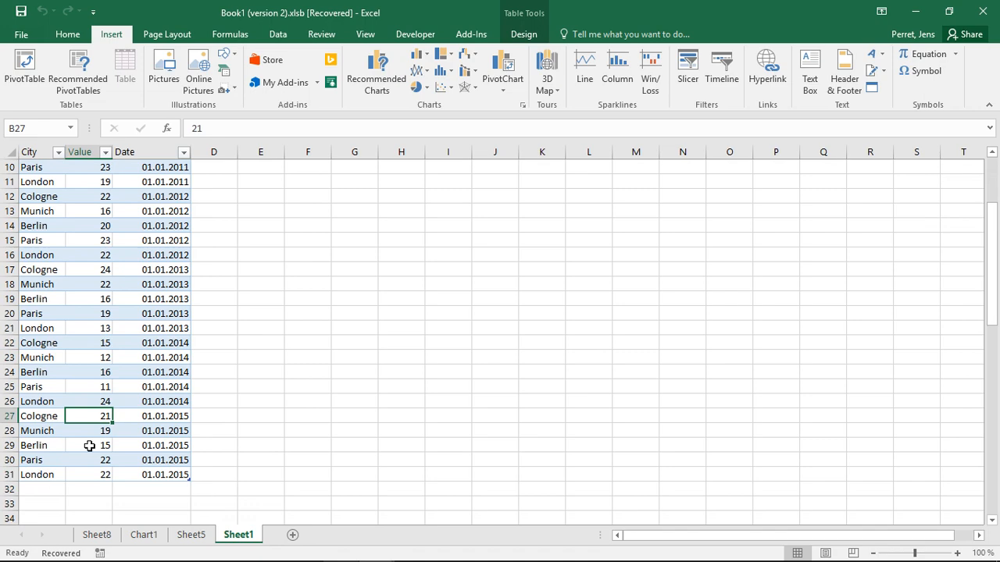
pyautogui.click(996, 167)
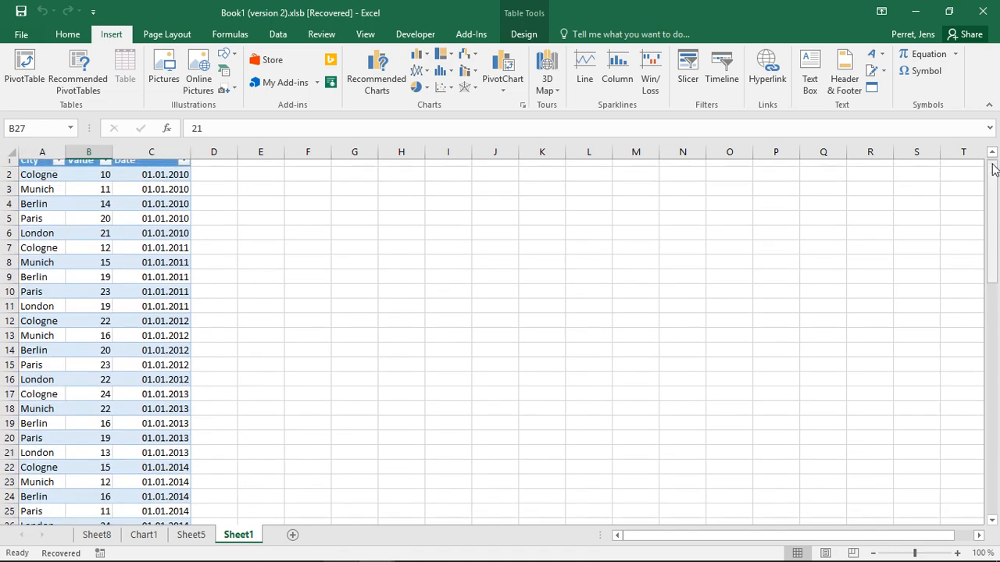
# - Reopen Tour 1 in 3D Maps, play the timeline and move it forward, stopping at about October 2013
pyautogui.click(556, 60)
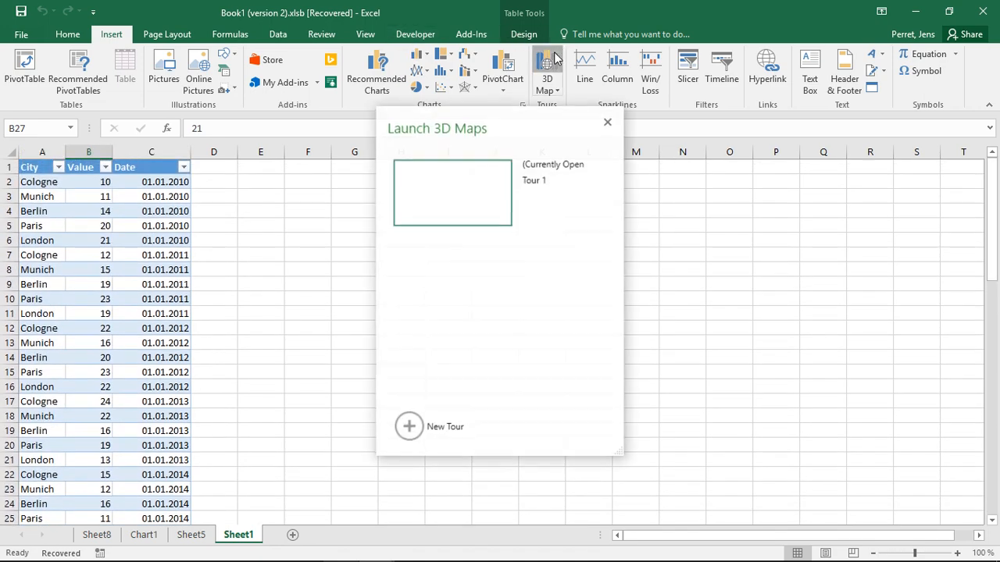
pyautogui.click(480, 188)
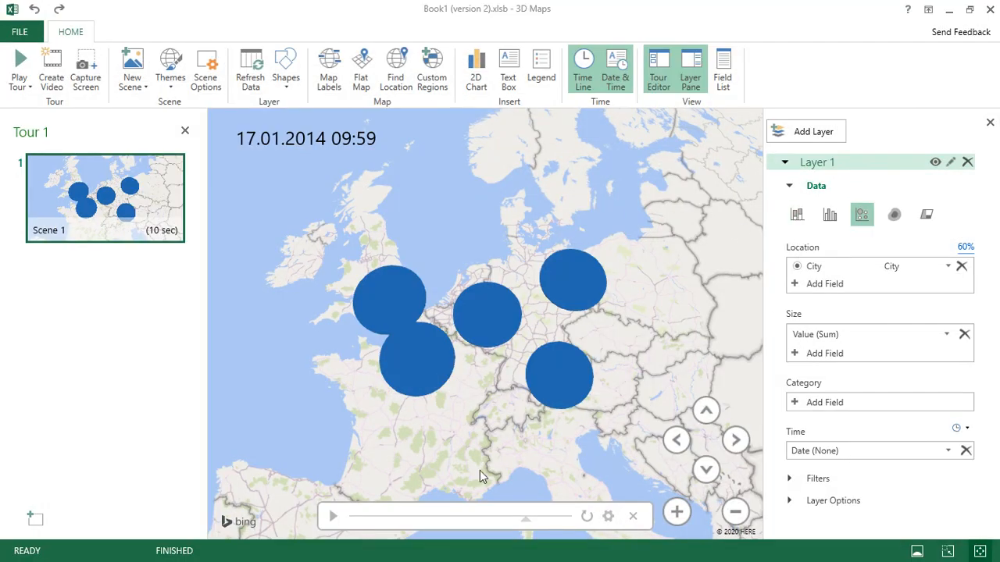
pyautogui.click(333, 516)
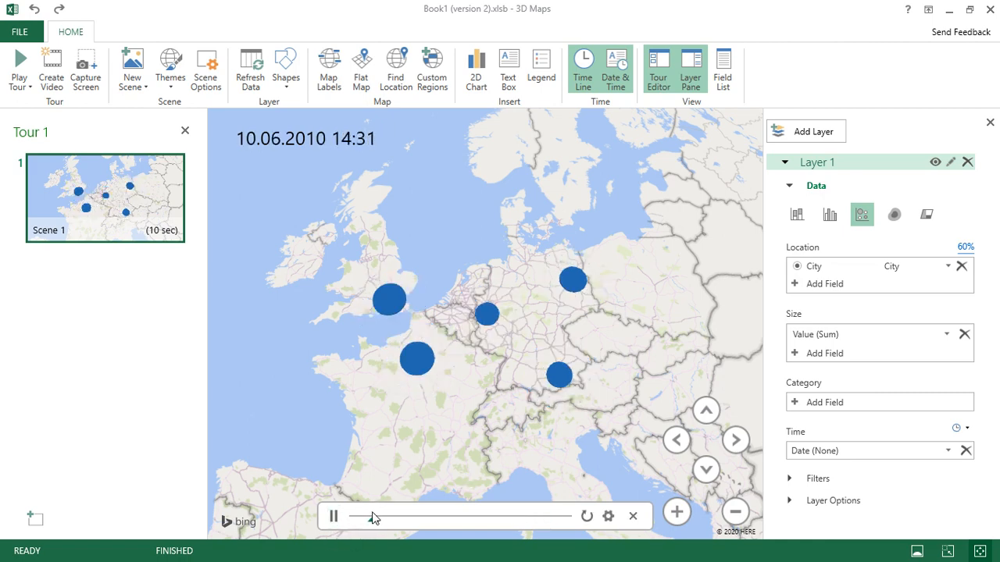
pyautogui.moveTo(383, 521); pyautogui.dragTo(515, 519)
pyautogui.click(331, 518)
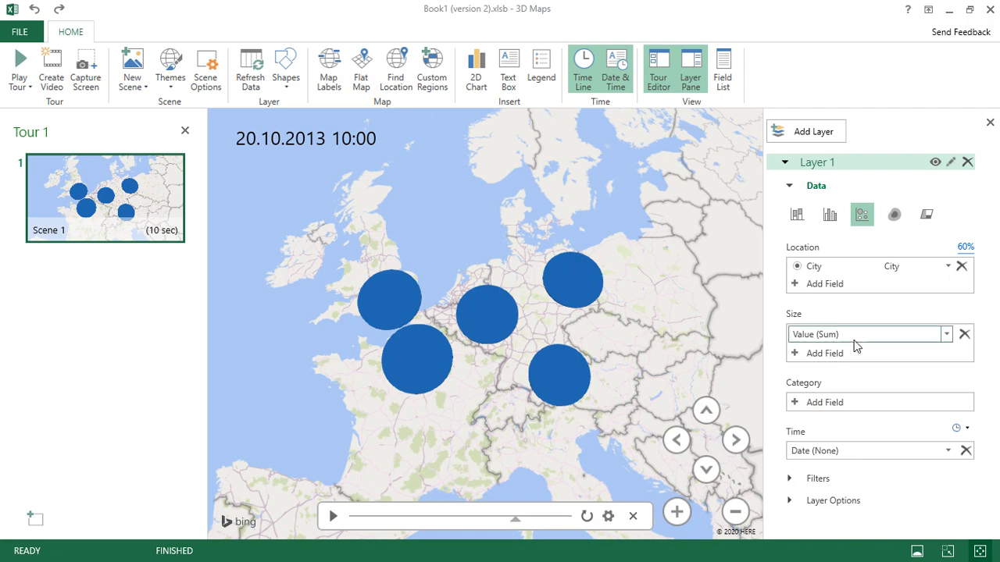
# - Try the clustered column and stacked column visualizations for Layer 1, returning to clustered columns
pyautogui.click(829, 216)
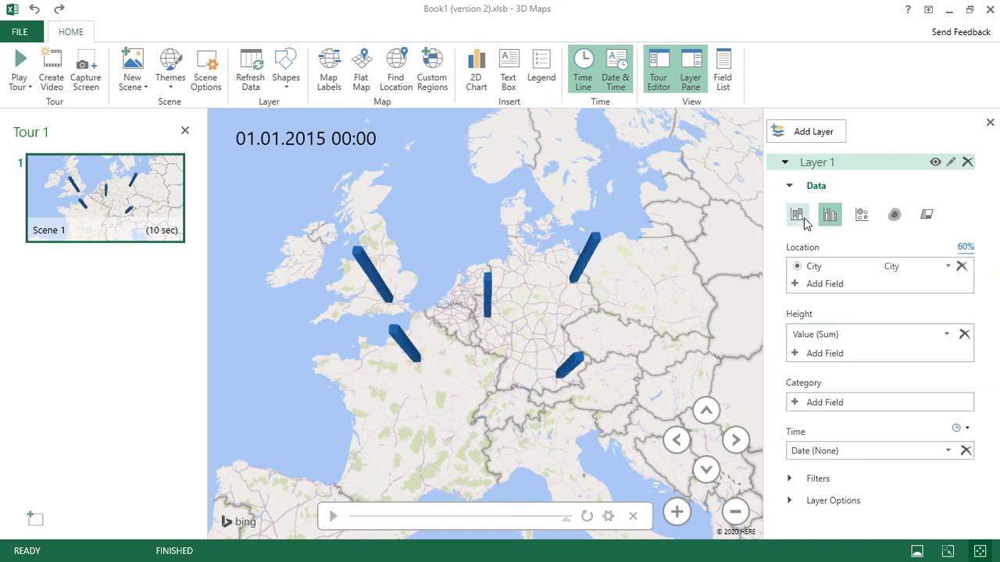
pyautogui.click(798, 219)
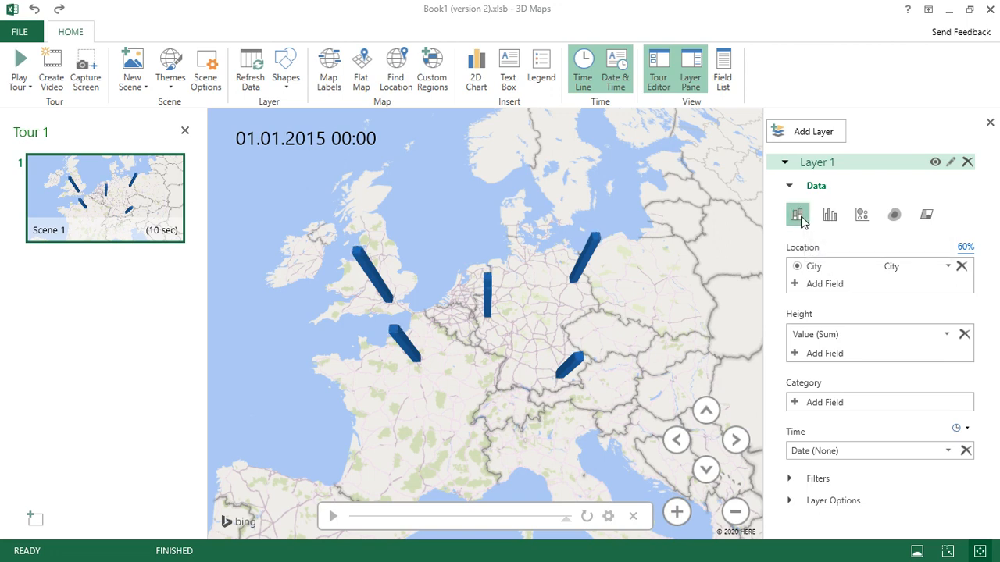
pyautogui.click(828, 218)
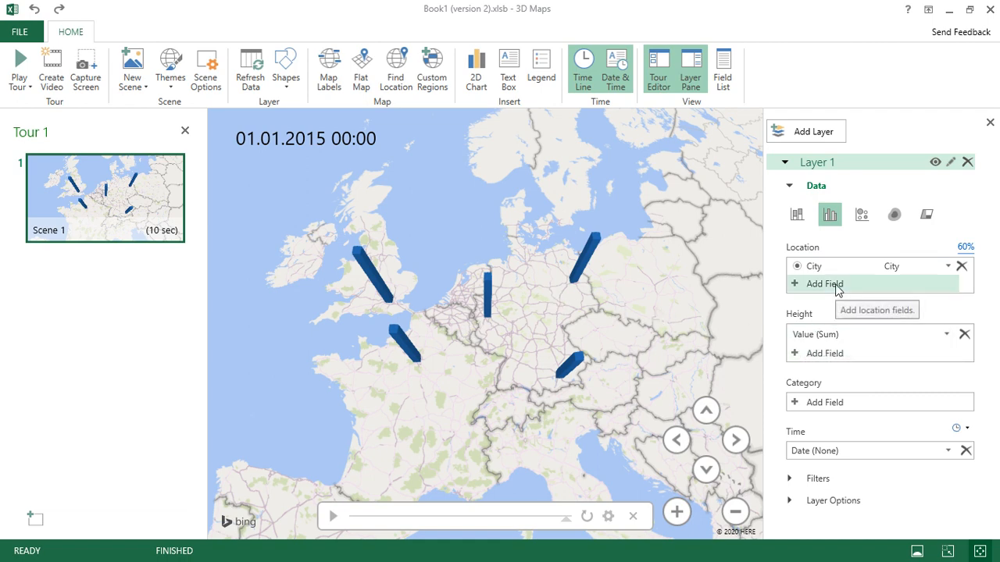
# - Change the Layer 1 visualization to bubbles and step the timeline from December 2010 forward to about April 2014
pyautogui.click(865, 214)
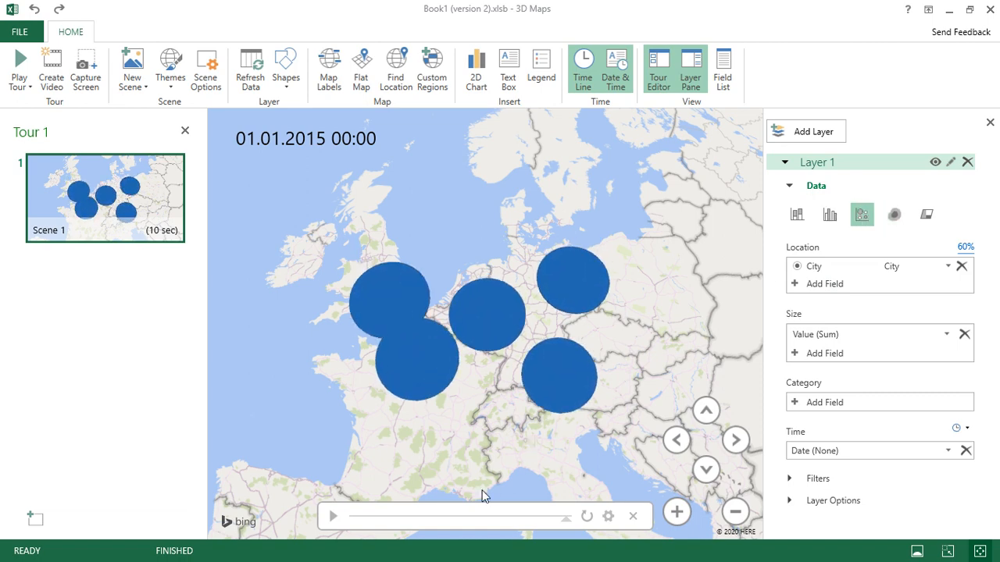
pyautogui.click(480, 520)
pyautogui.click(395, 520)
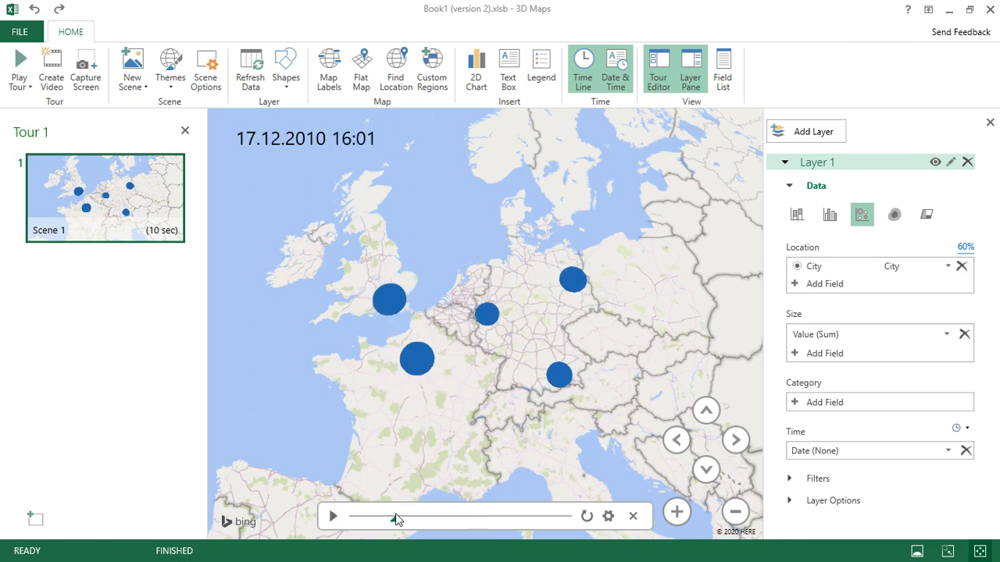
pyautogui.click(449, 520)
pyautogui.click(495, 520)
pyautogui.click(535, 520)
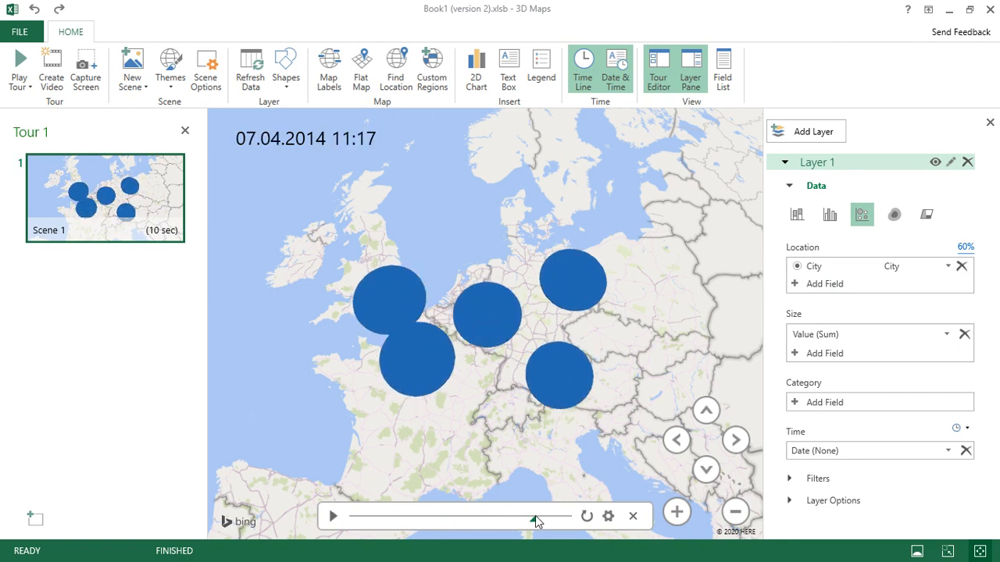
# - Switch Layer 1 to the heat map, then try the region visualization
pyautogui.click(890, 218)
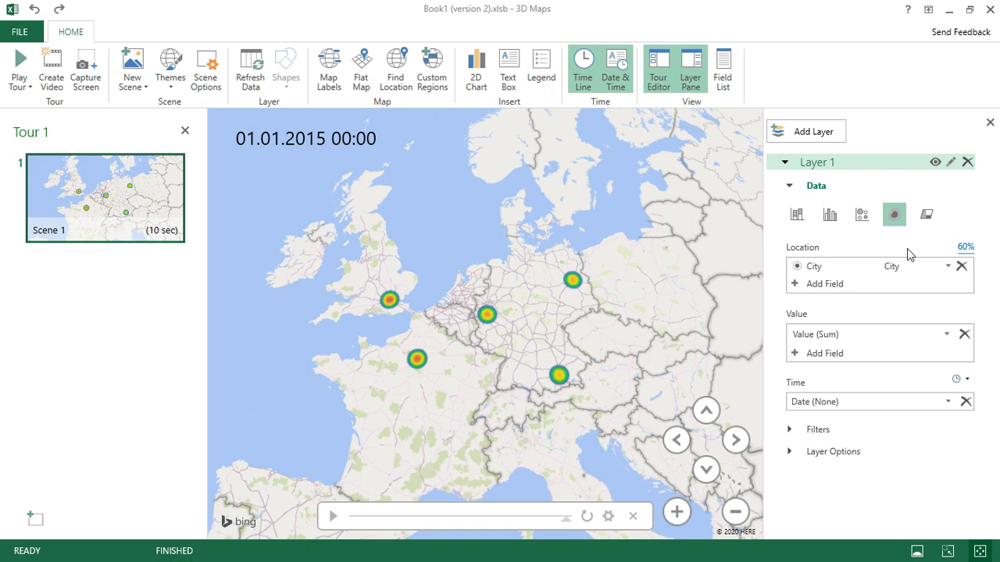
pyautogui.click(926, 218)
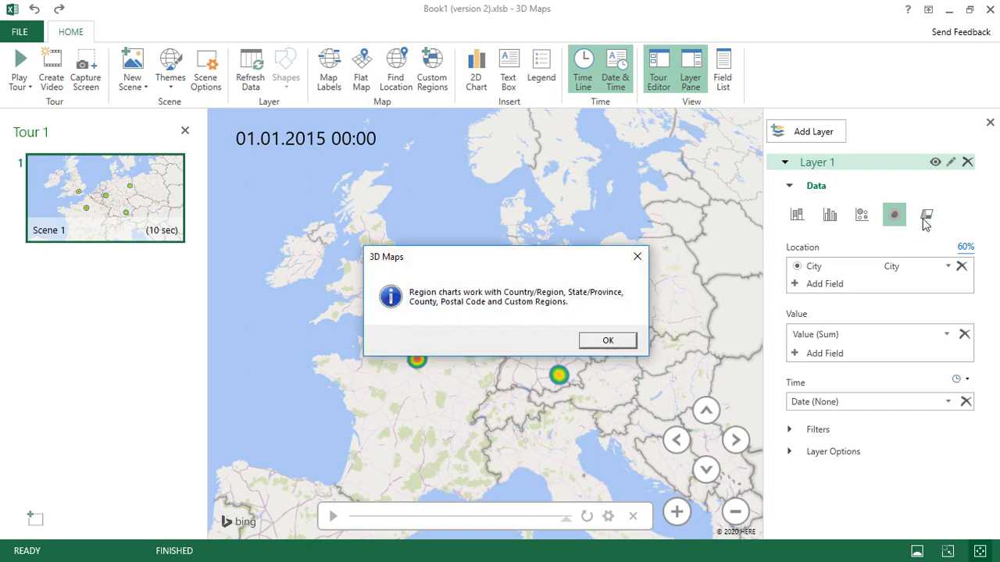
pyautogui.click(605, 342)
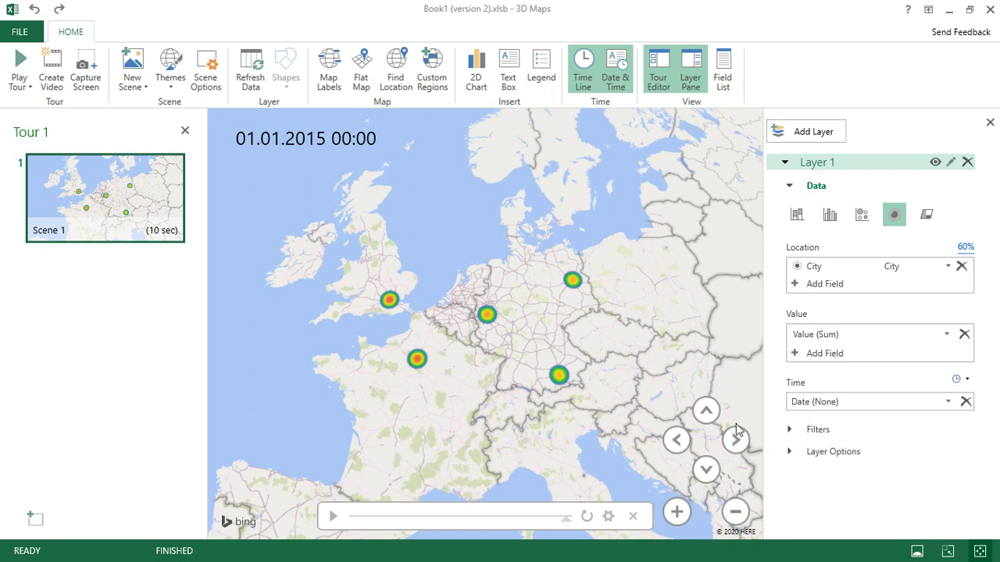
# - Change the Layer 1 visualization to clustered columns and tilt and rotate the globe into an angled perspective of the European columns
pyautogui.click(829, 217)
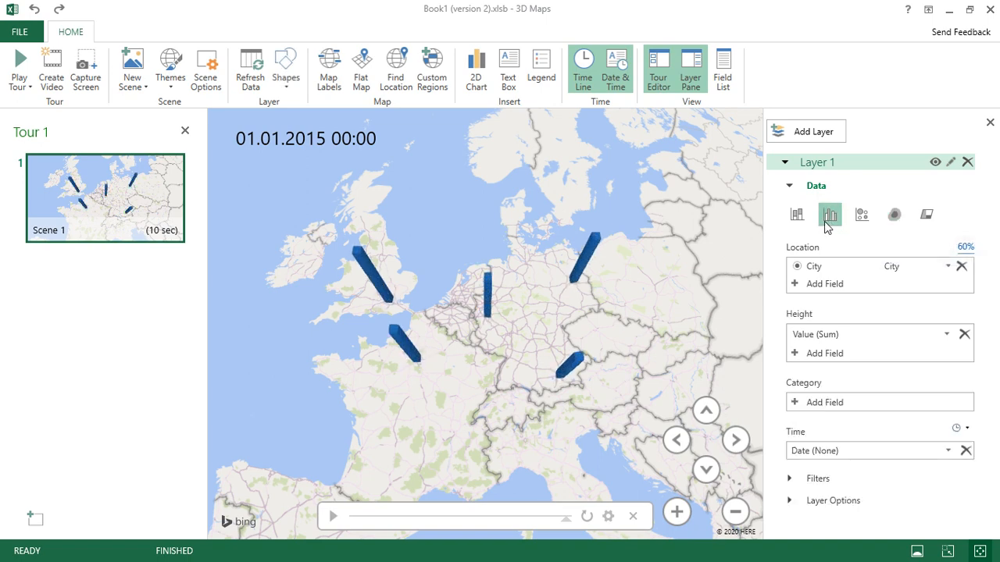
pyautogui.click(706, 410)
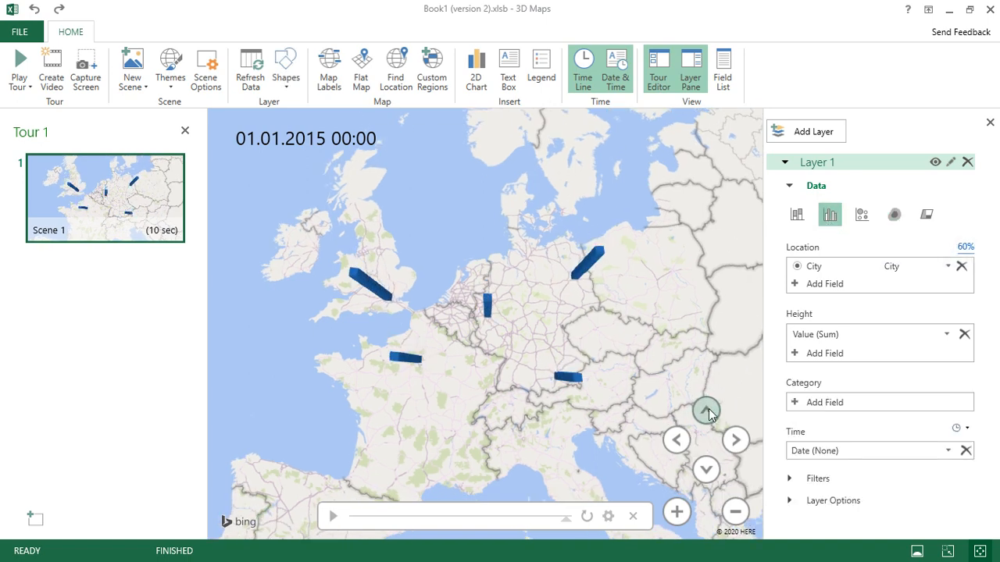
pyautogui.click(704, 470)
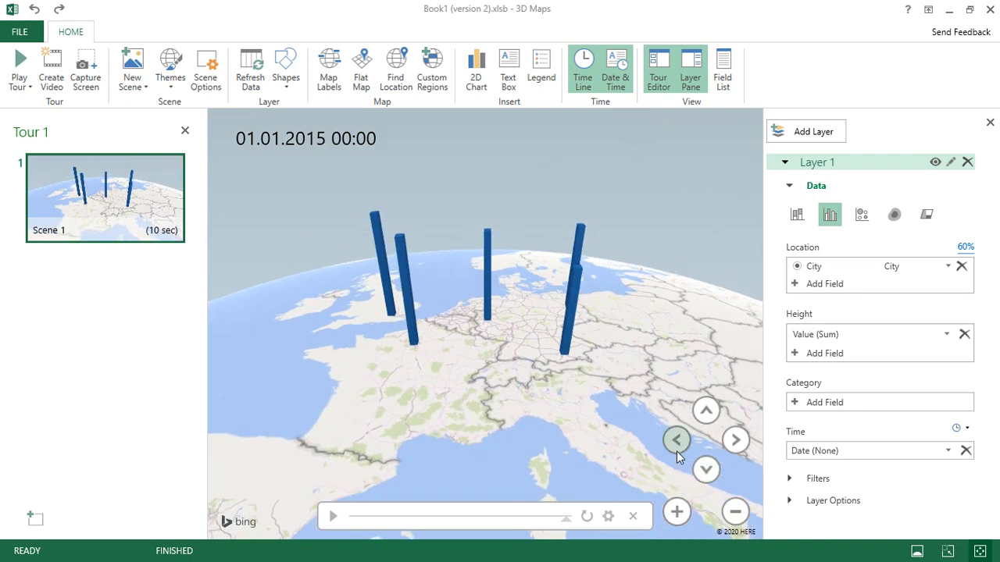
pyautogui.click(675, 442)
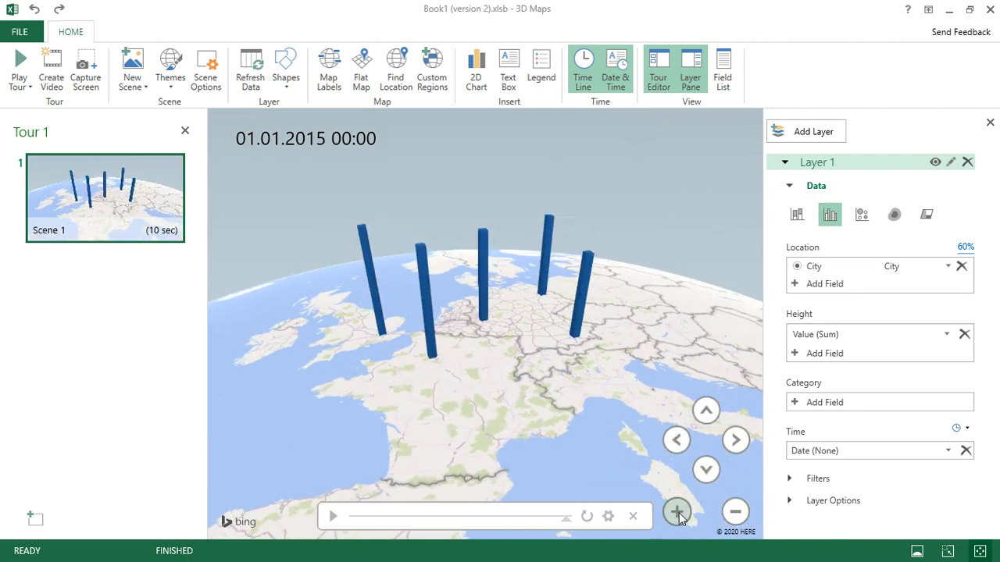
pyautogui.click(679, 512)
pyautogui.click(733, 517)
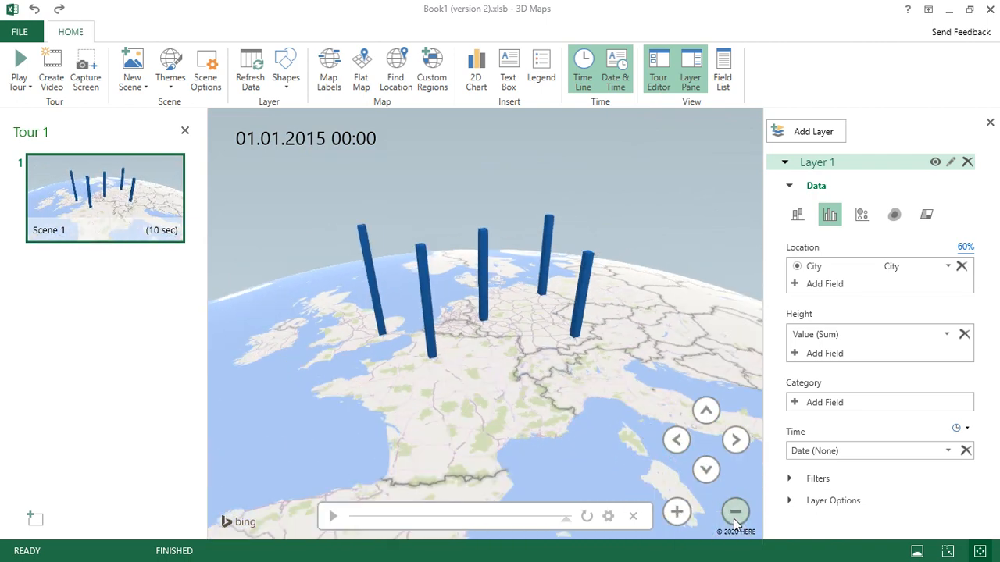
pyautogui.click(733, 440)
pyautogui.click(705, 412)
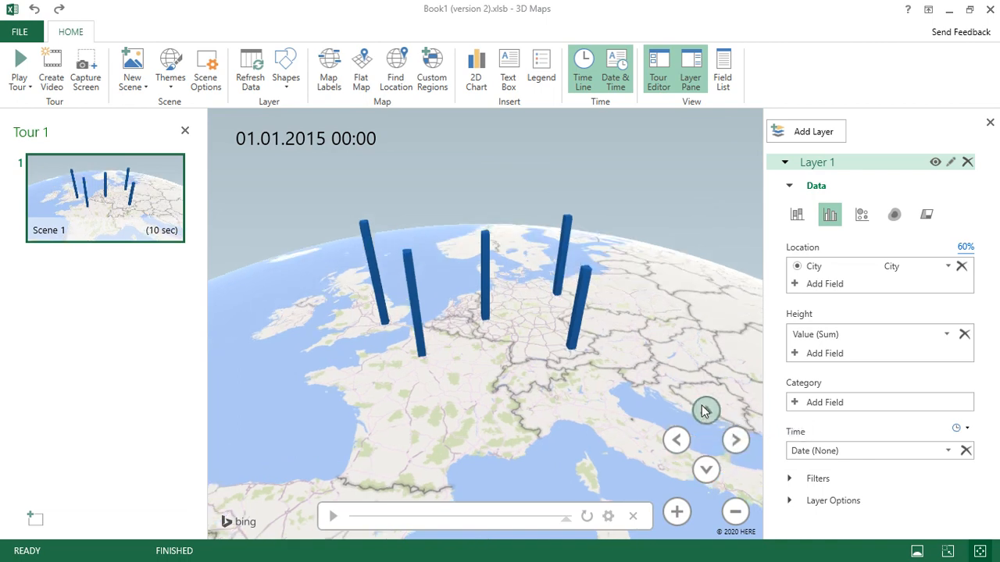
# - Set the timeline to about June 2010 and view the time interval options for the Date field, keeping None
pyautogui.click(375, 515)
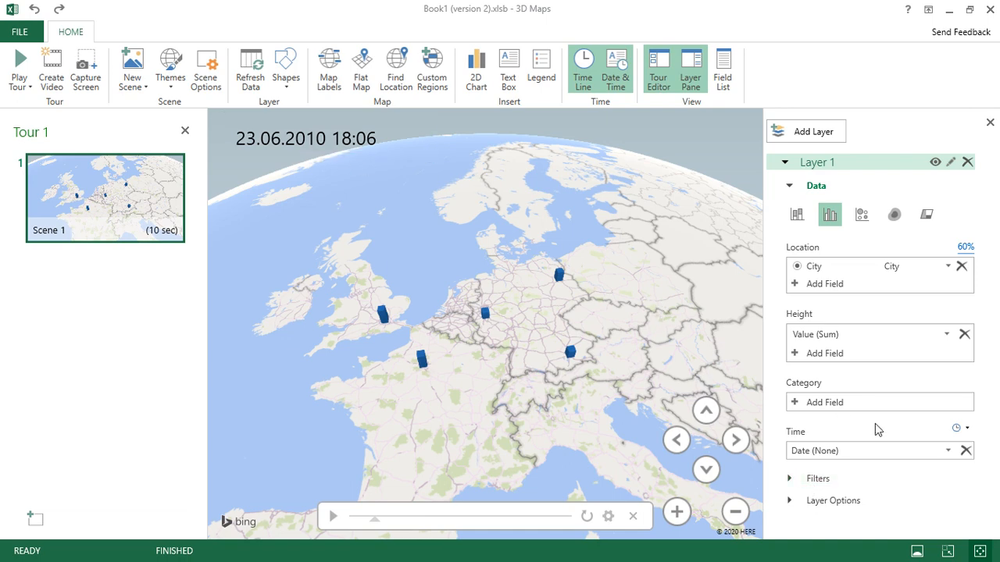
pyautogui.click(945, 453)
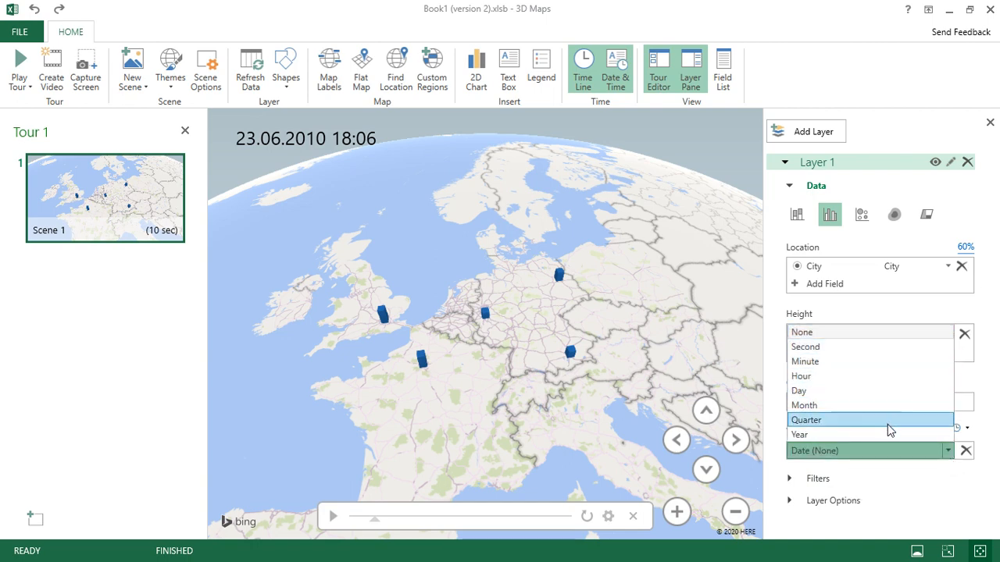
pyautogui.click(887, 507)
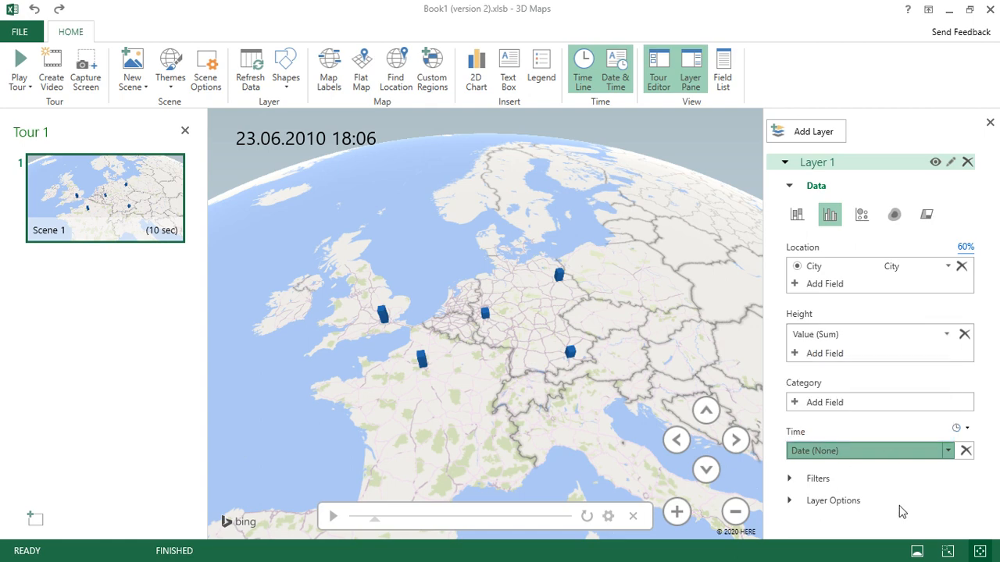